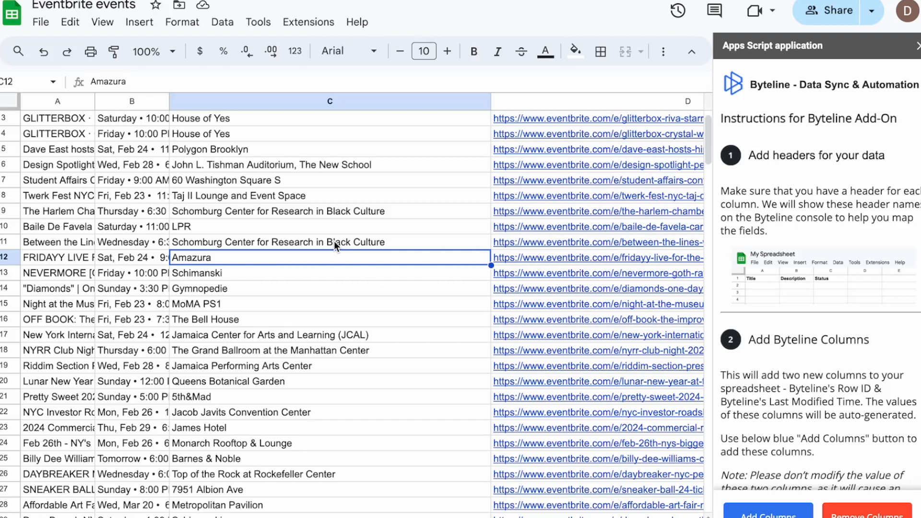
- Look over the event rows in the Eventbrite events sheet and switch to the Eventbrite Events base in Airtable
scroll(317, 264, down, 1)
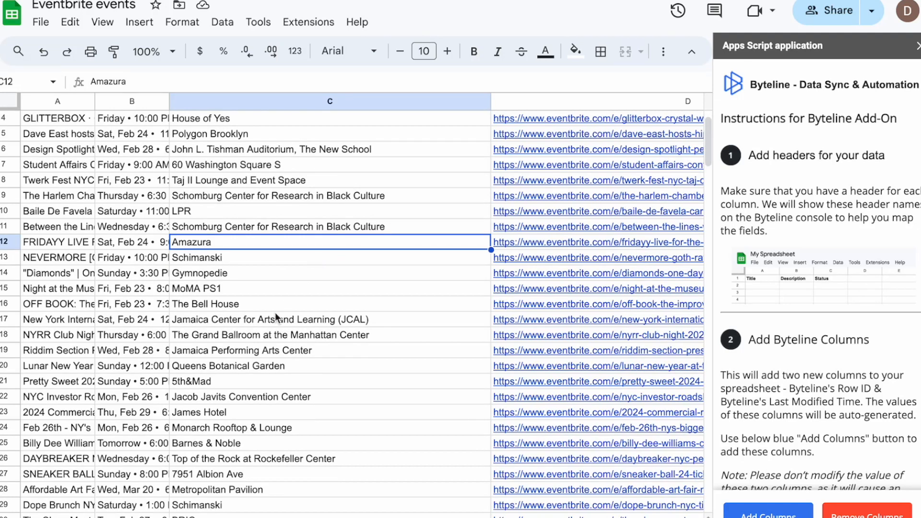
scroll(275, 317, down, 1)
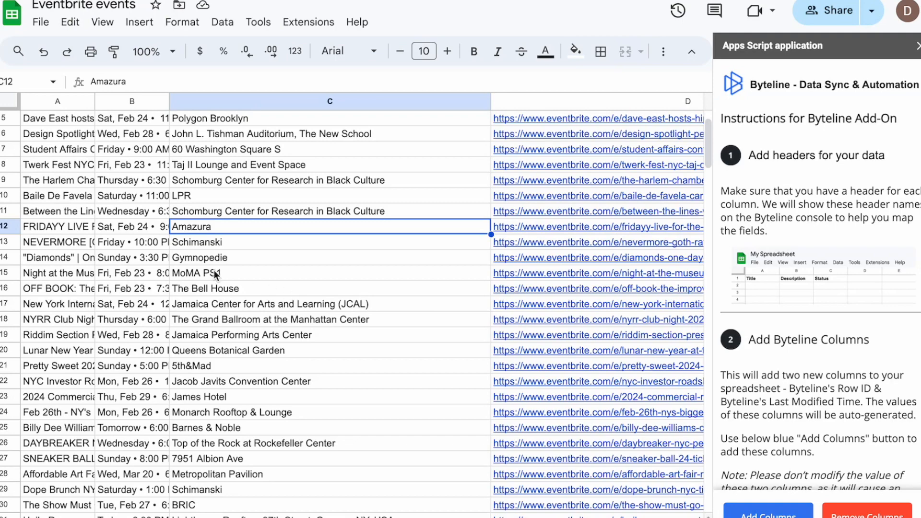
click(202, 1)
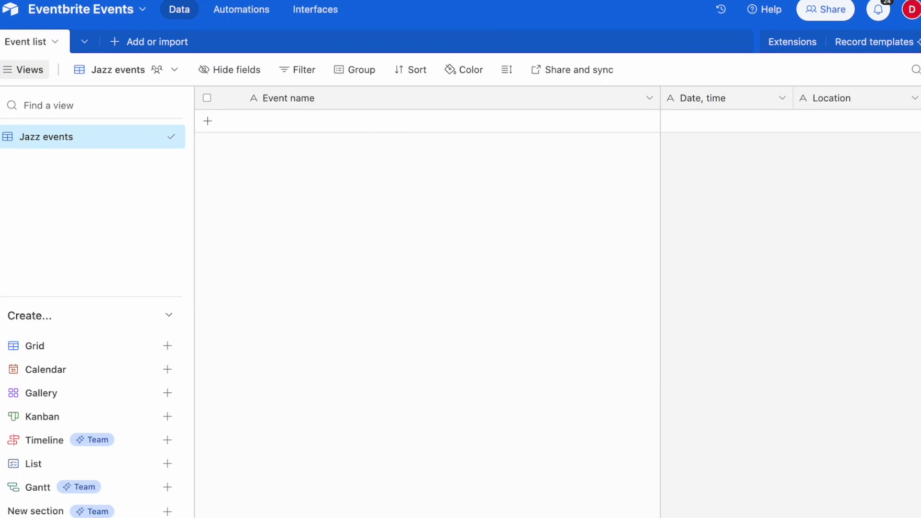
- Switch to Byteline and choose Google Sheets and Airtable as the two apps for the new sync
click(120, 1)
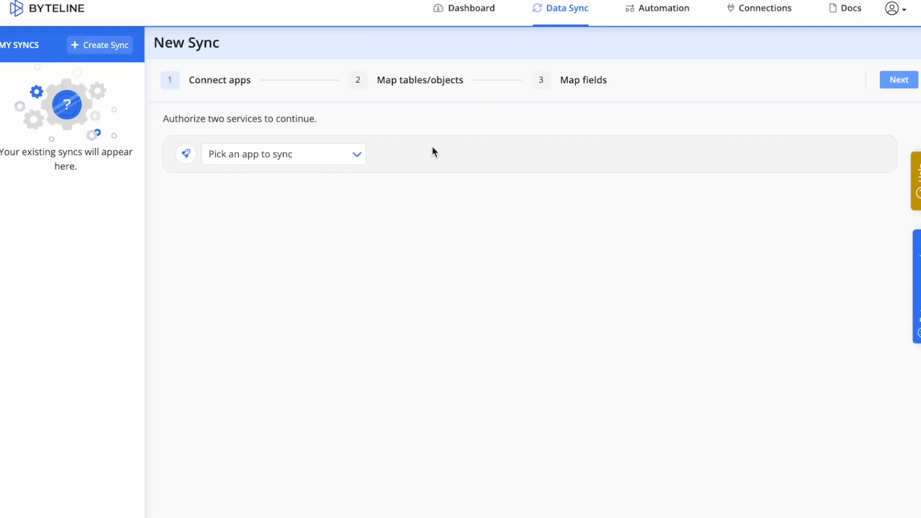
click(355, 153)
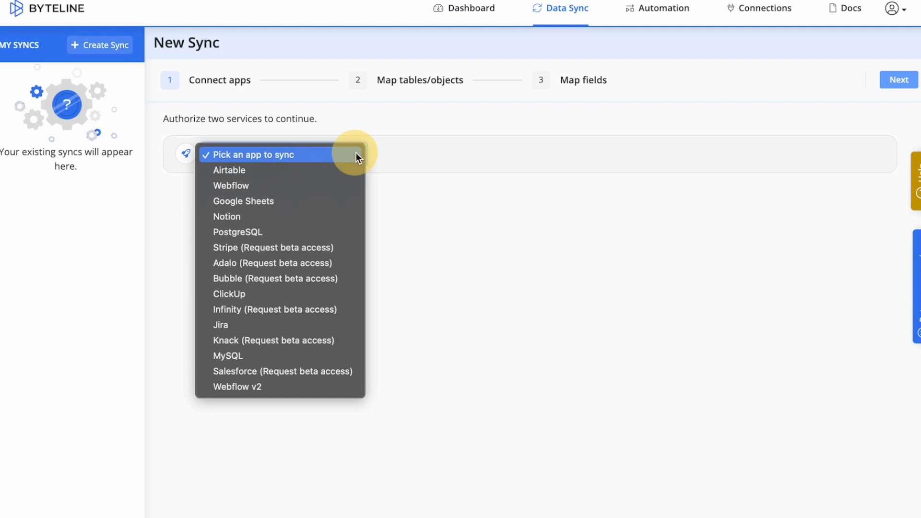
click(305, 204)
click(352, 221)
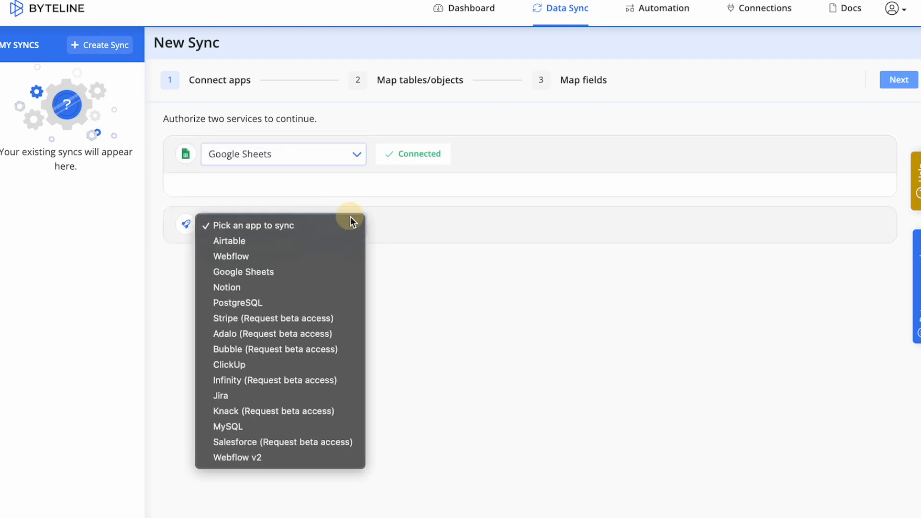
click(340, 240)
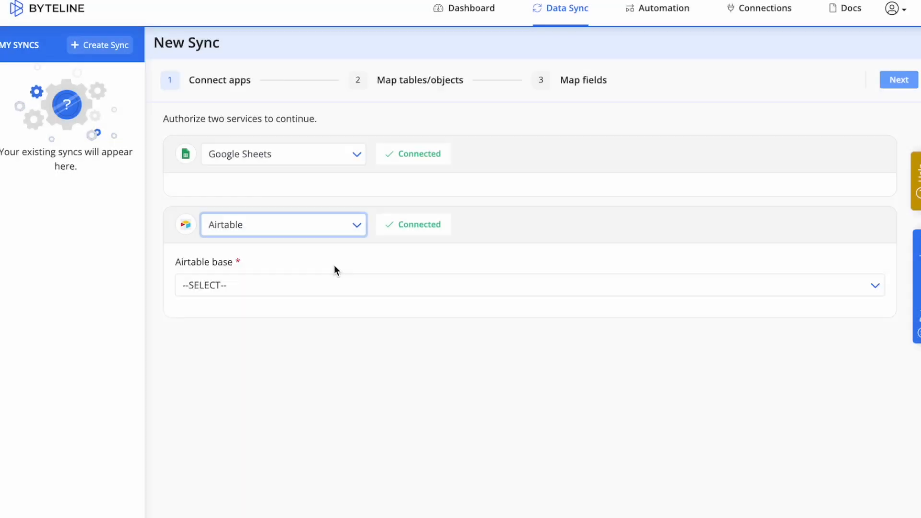
- Select the Eventbrite Events Airtable base and continue to mapping tables
click(338, 277)
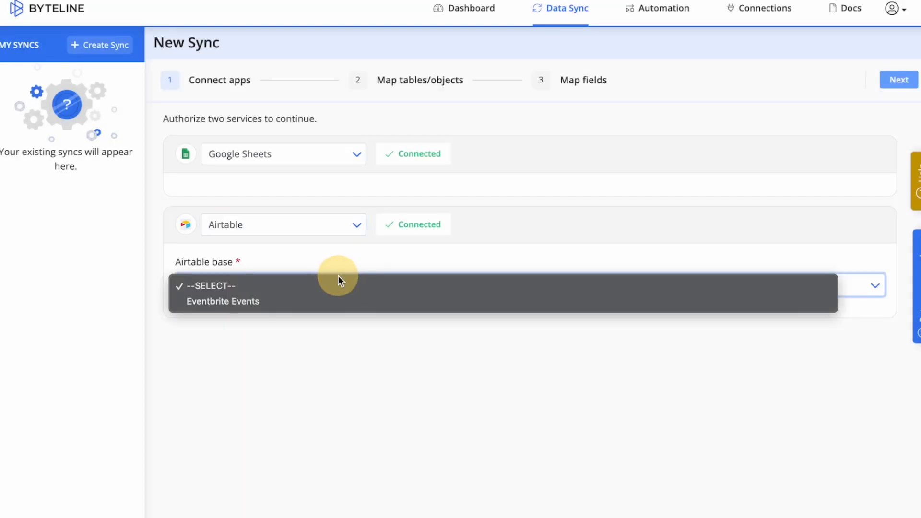
click(341, 299)
click(876, 338)
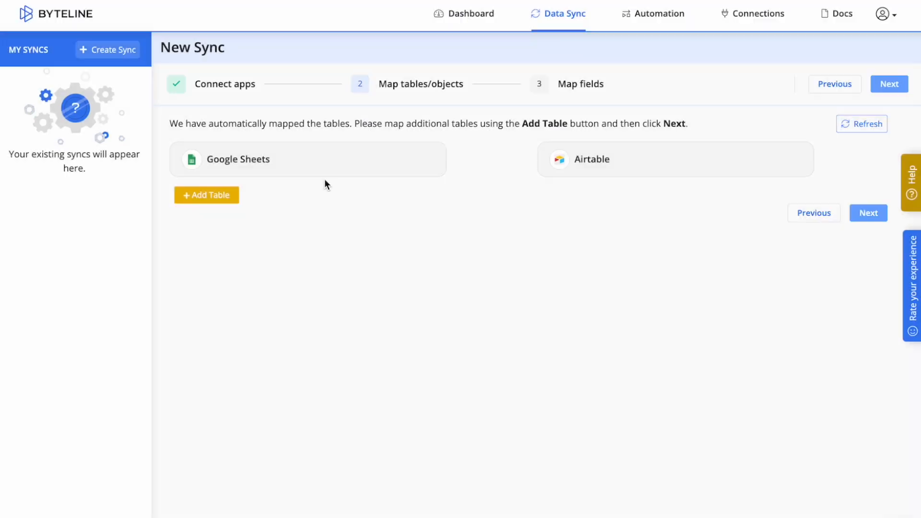
- Add a table mapping with the Eventbrite events spreadsheet and its Event listings sheet as the Google Sheets side
click(216, 194)
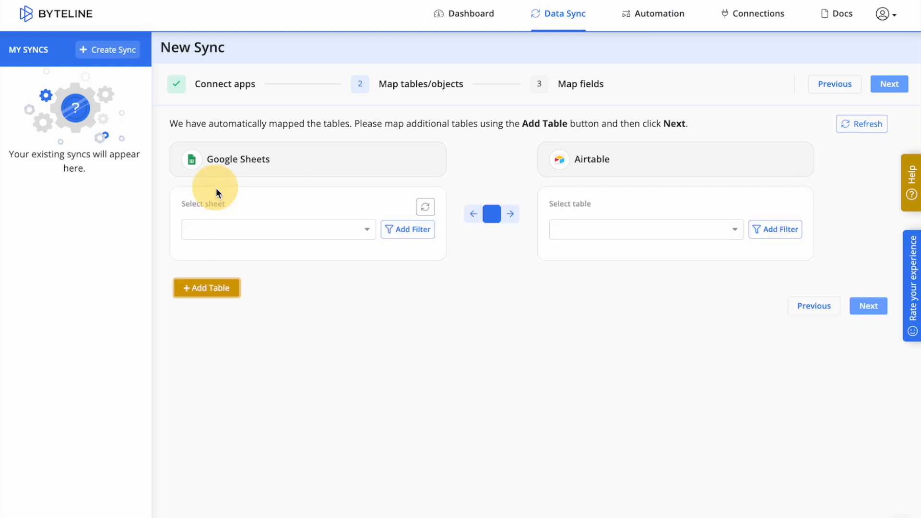
click(361, 229)
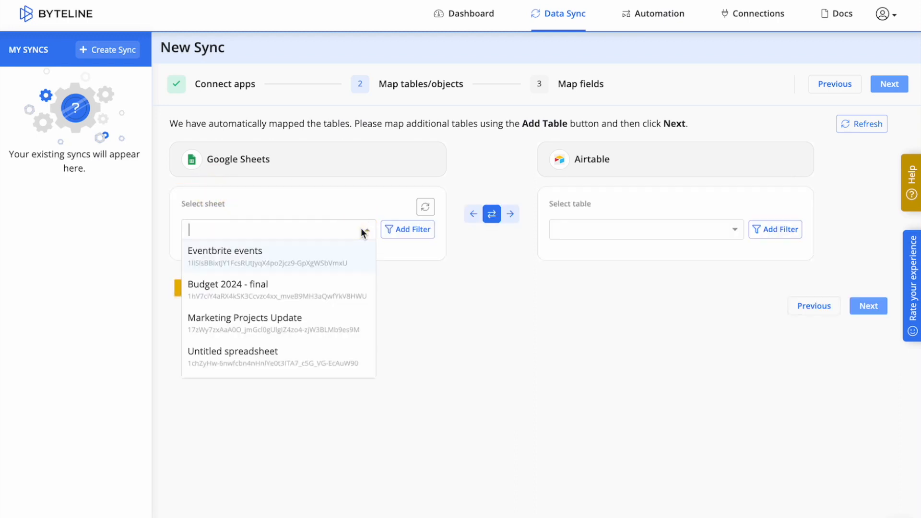
click(338, 263)
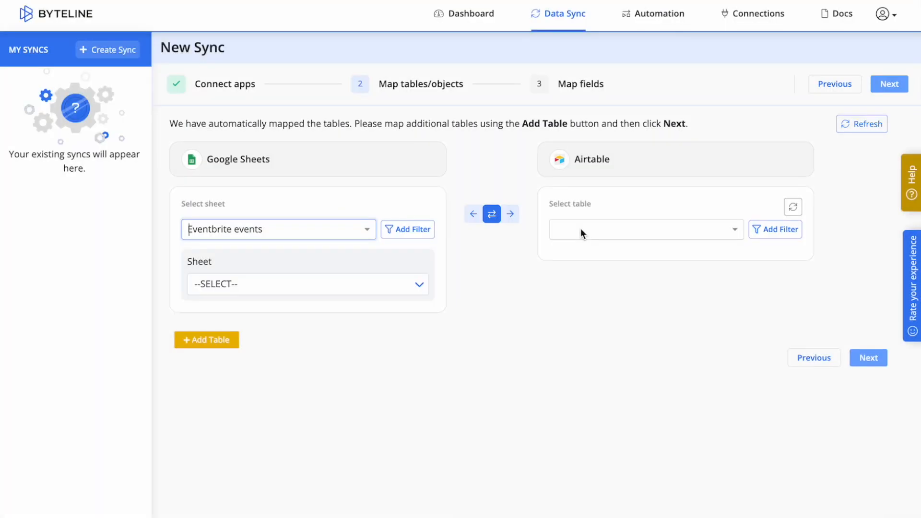
click(397, 284)
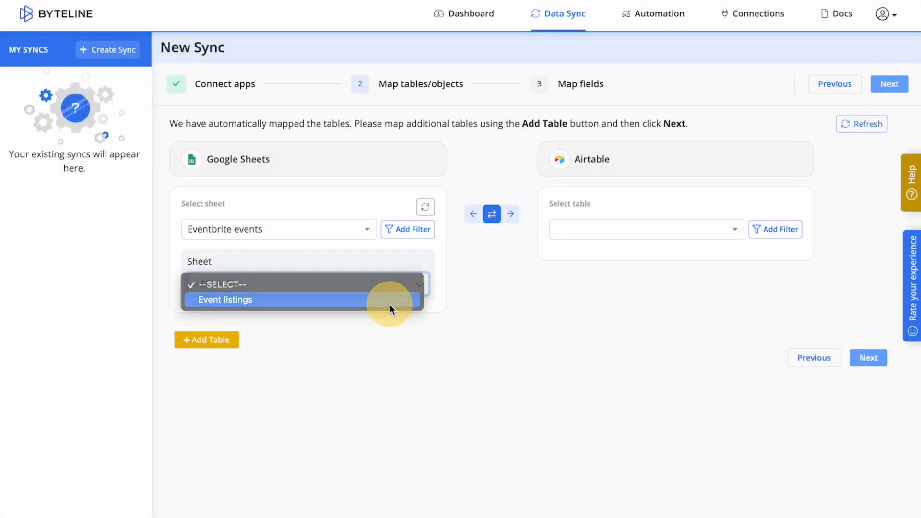
click(390, 301)
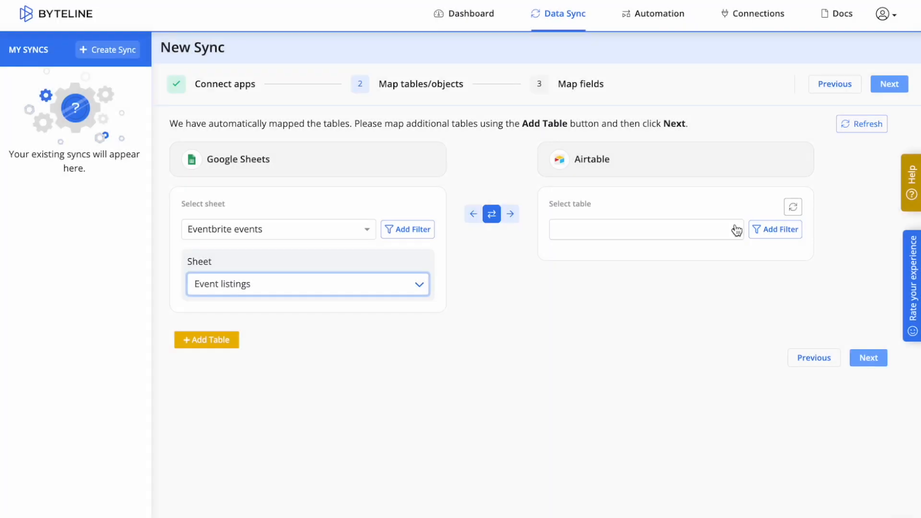
- Map it to the Event list table in Airtable and make the sync one-way from Google Sheets to Airtable
click(736, 229)
click(722, 257)
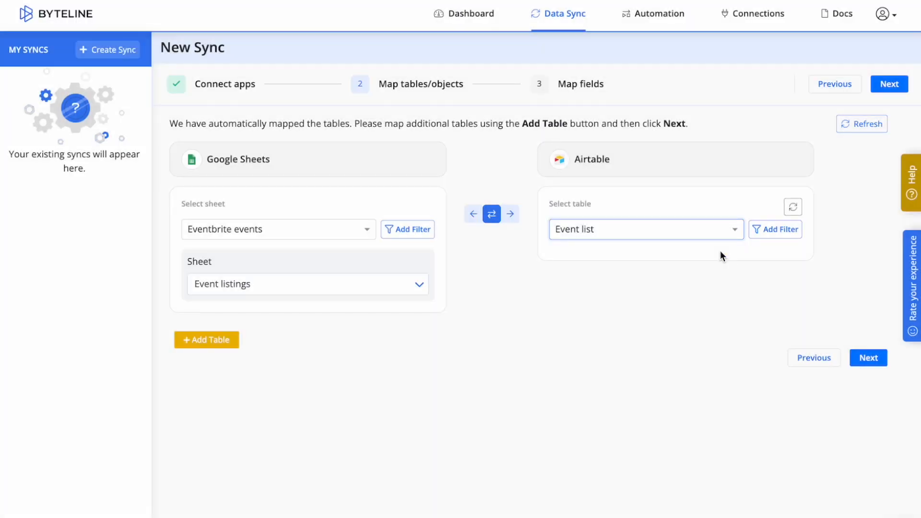
click(512, 216)
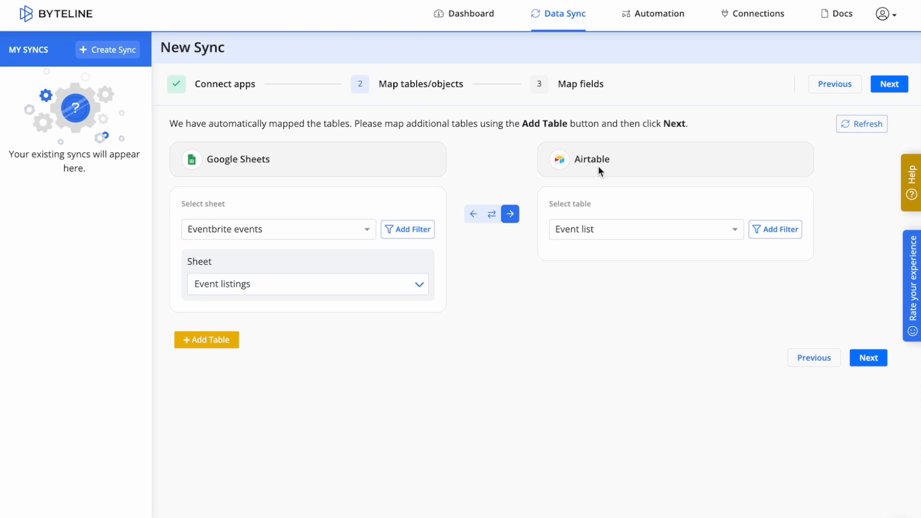
- Add and save a filter on the Google Sheets side where Event name contains "jazz"
click(413, 230)
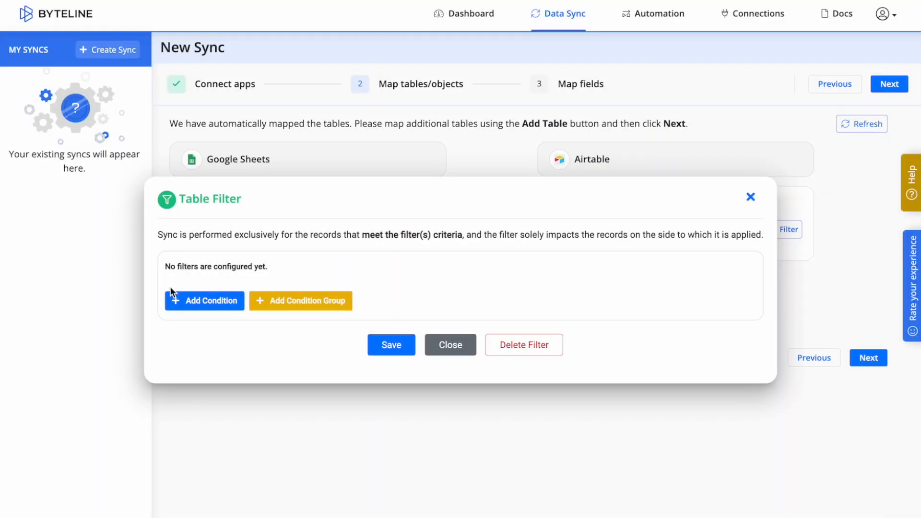
click(192, 302)
click(222, 273)
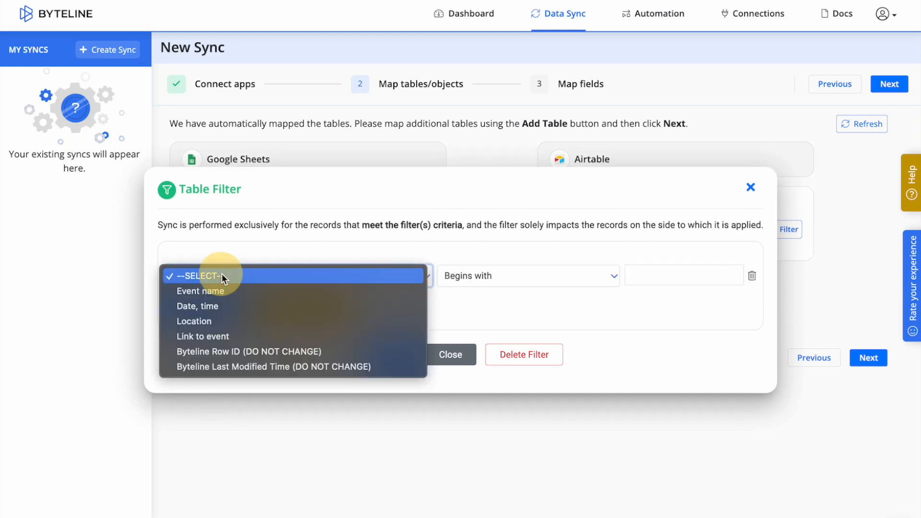
click(223, 292)
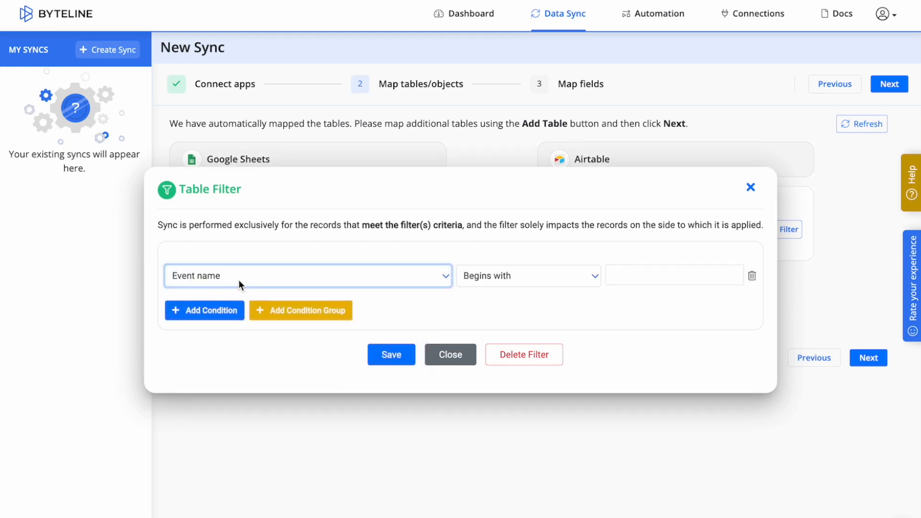
click(504, 268)
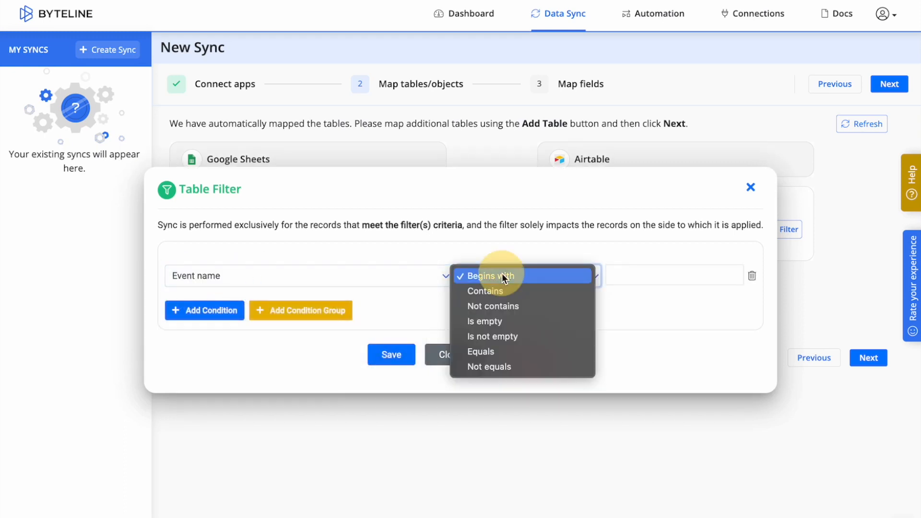
click(494, 296)
click(628, 280)
text(jazz)
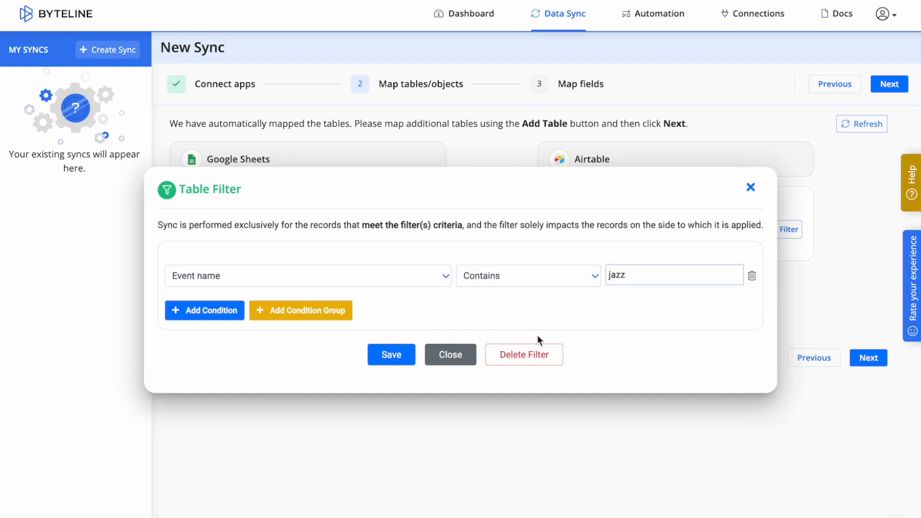
click(374, 355)
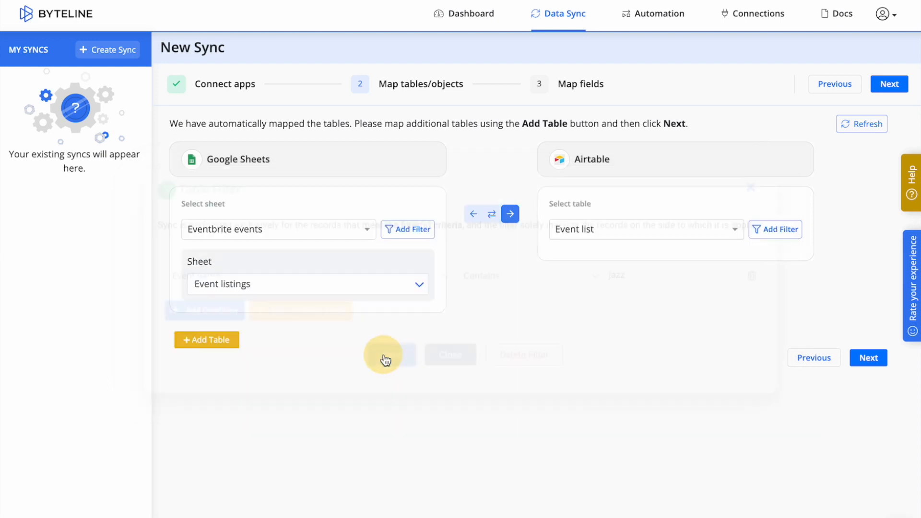
- Continue to field mapping, make Link to event the unique field instead of Event name, and save the sync
click(864, 358)
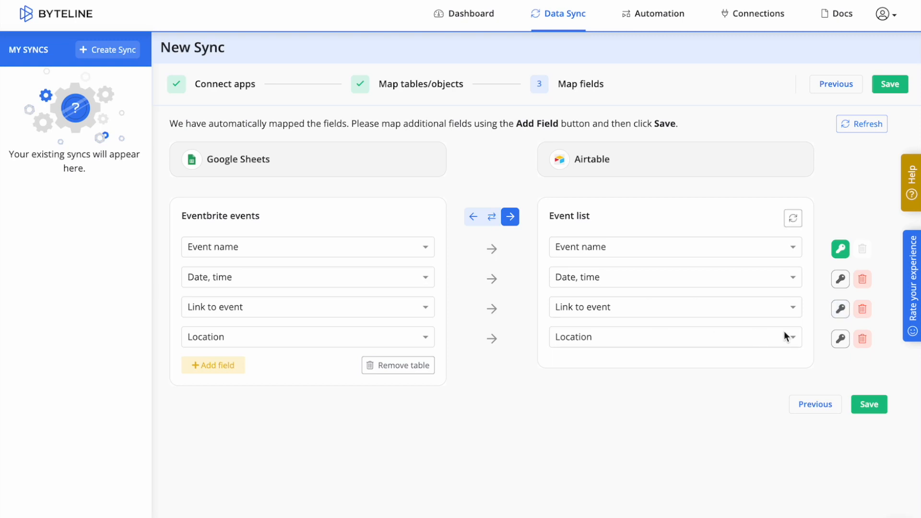
click(841, 315)
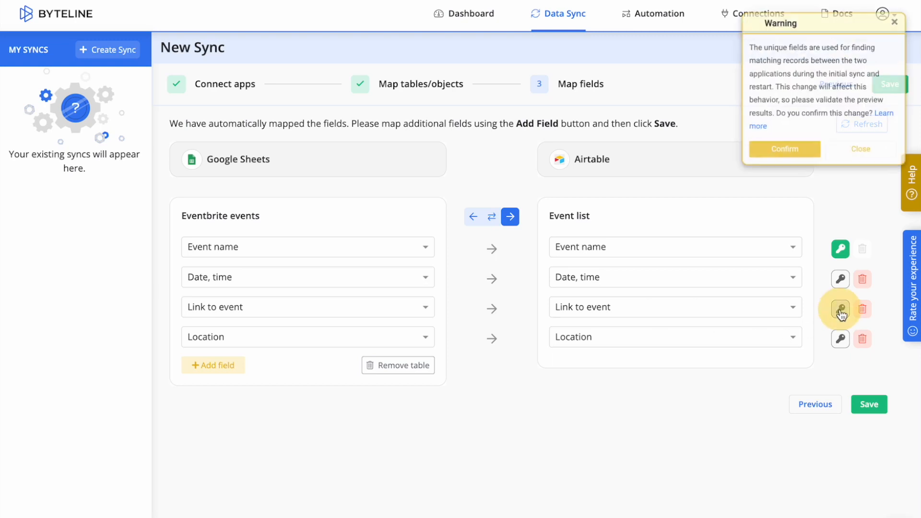
click(787, 153)
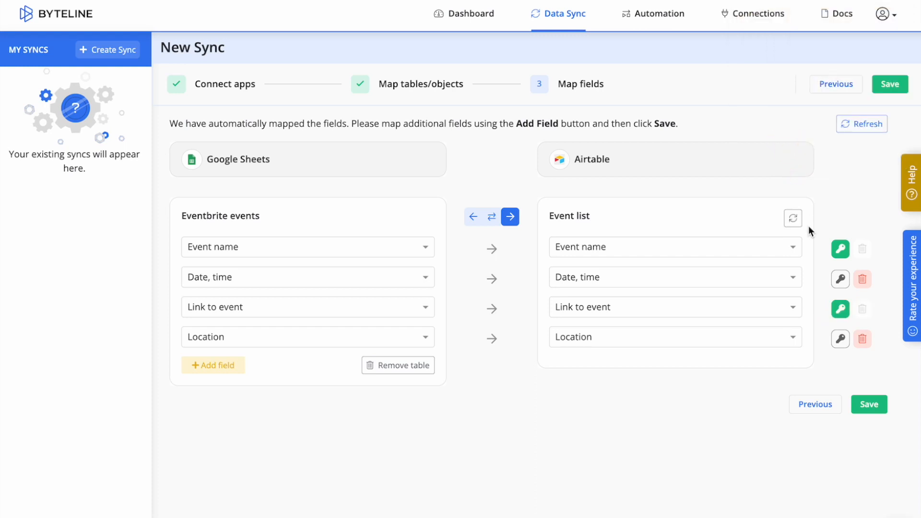
click(841, 248)
click(781, 153)
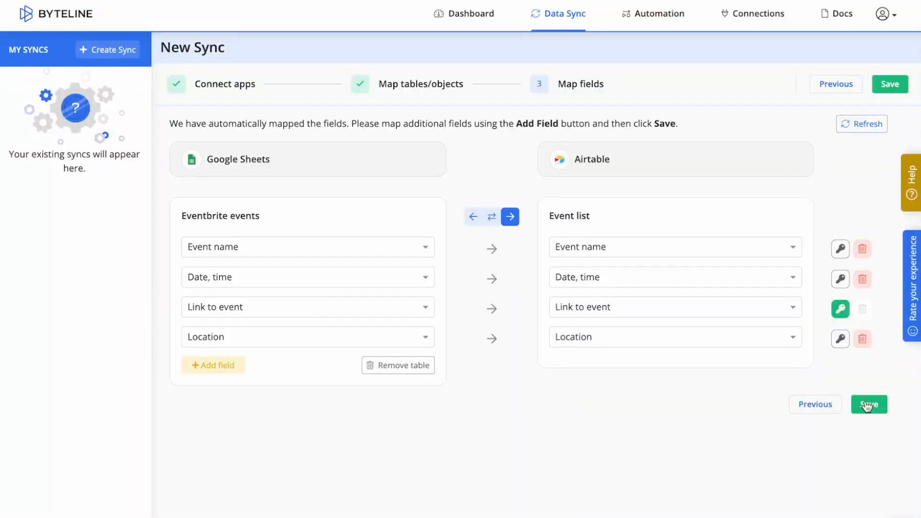
click(867, 405)
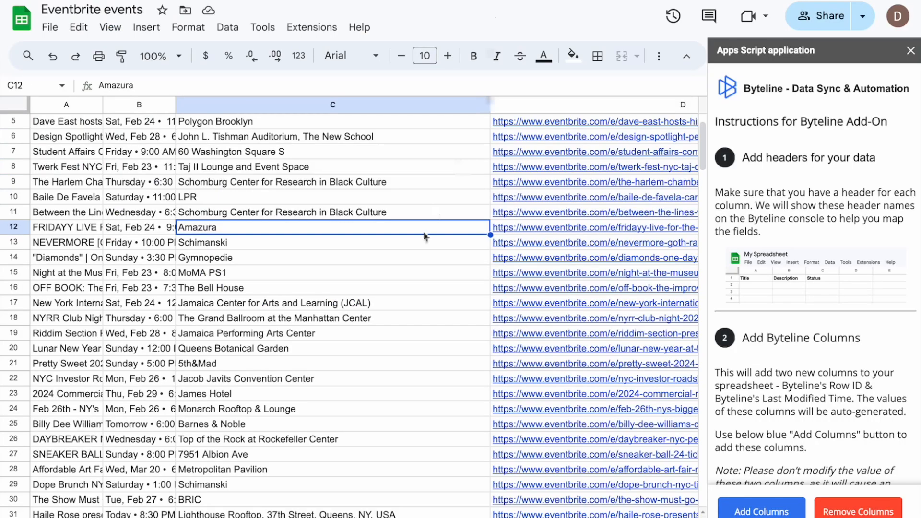
scroll(298, 267, down, 1)
click(231, 326)
scroll(231, 325, down, 4)
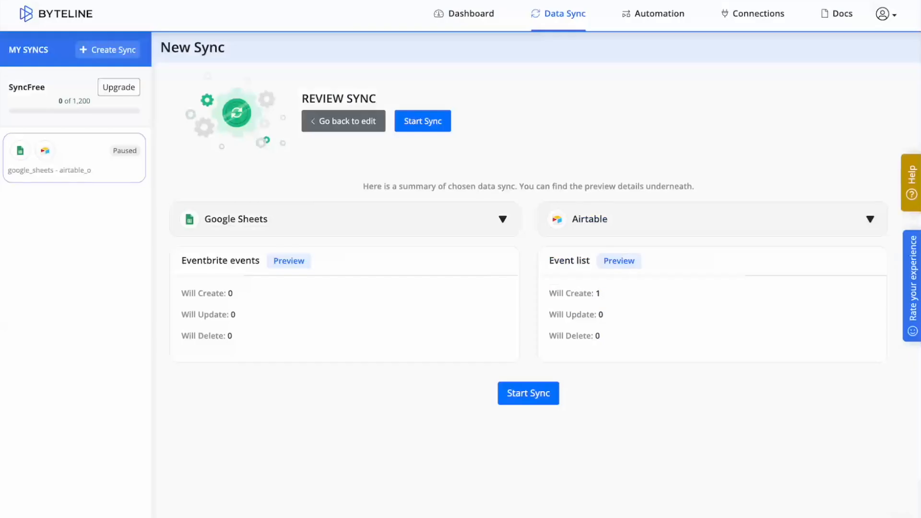
- Start the sync and inspect the details of the Event list entry in the change history
click(519, 393)
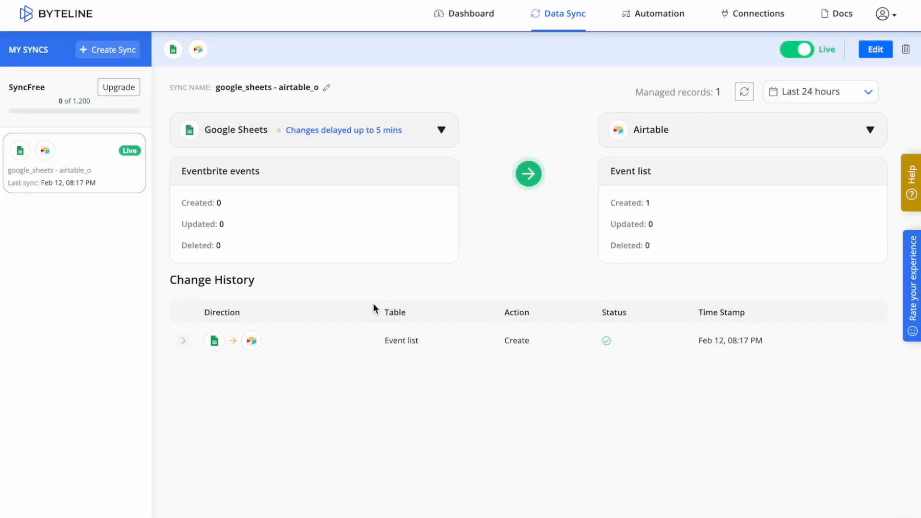
click(183, 340)
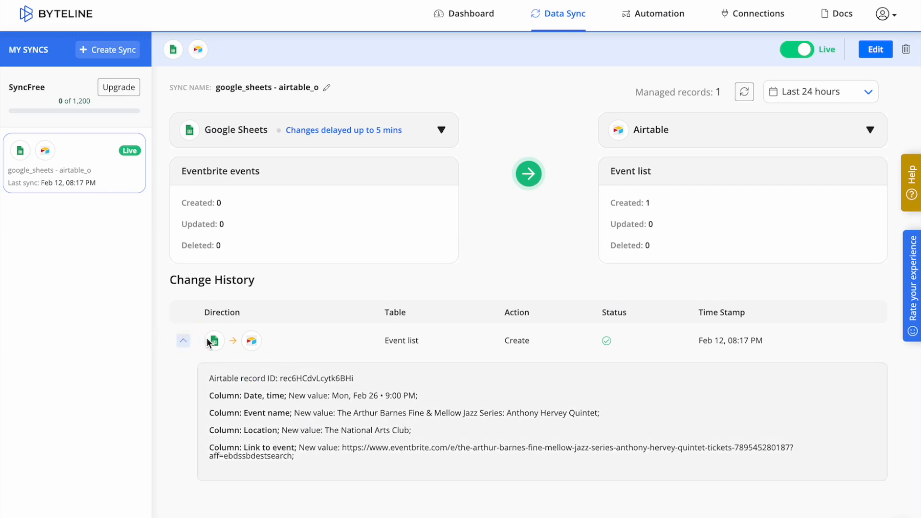
click(183, 341)
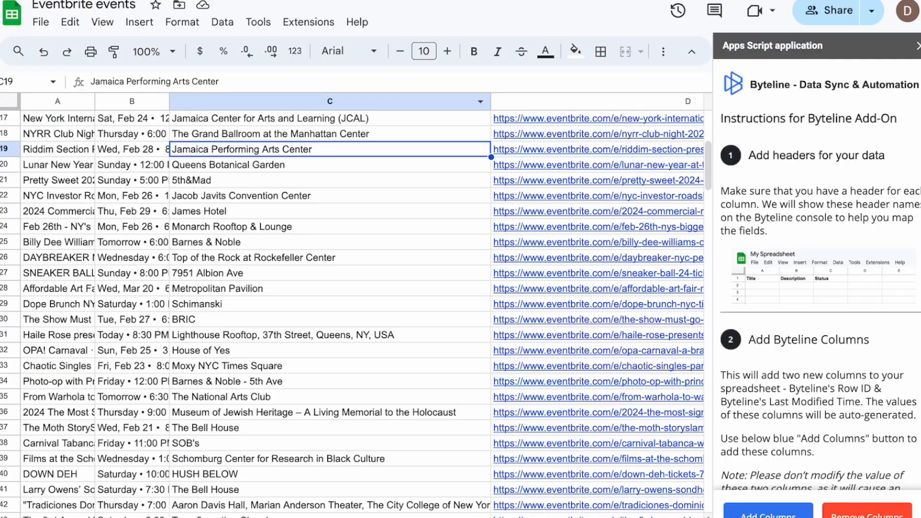
- Search the Eventbrite events spreadsheet for "jazz"
click(430, 262)
key(super+f)
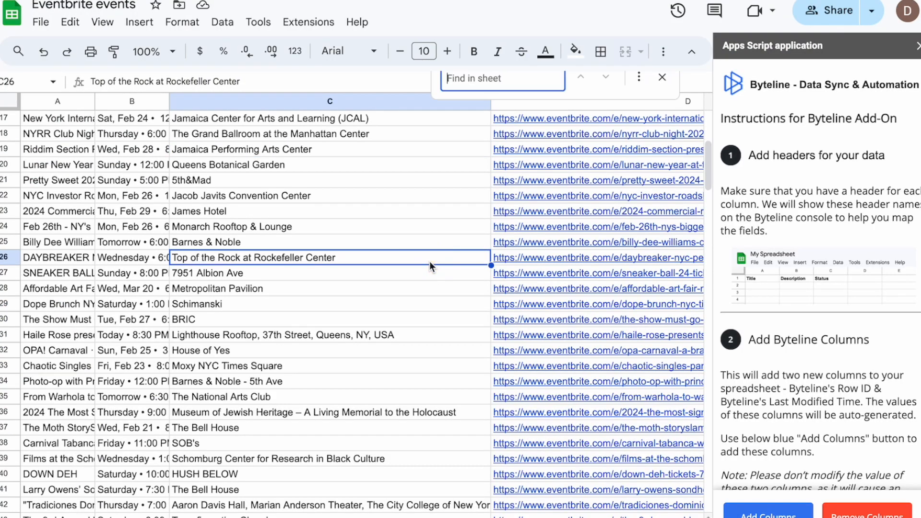
text(z)
key(BackSpace)
text(jazz)
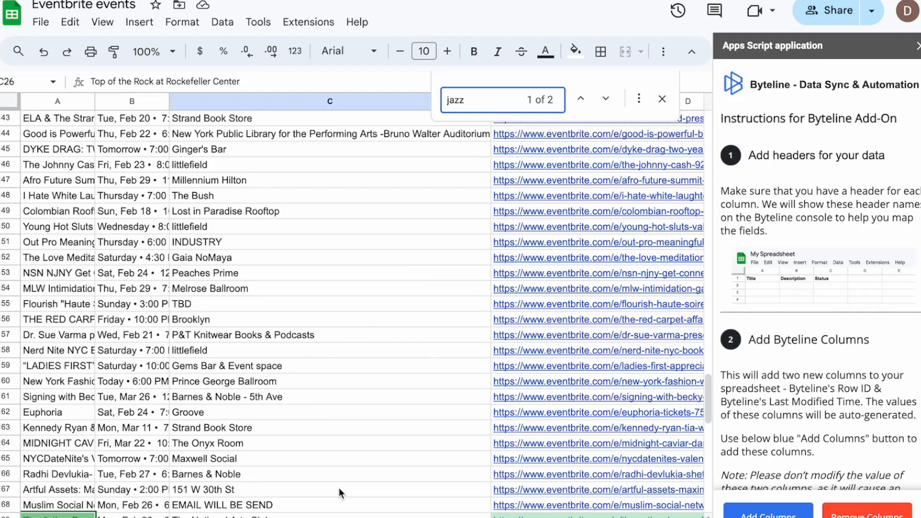
key(Return)
key(Return)
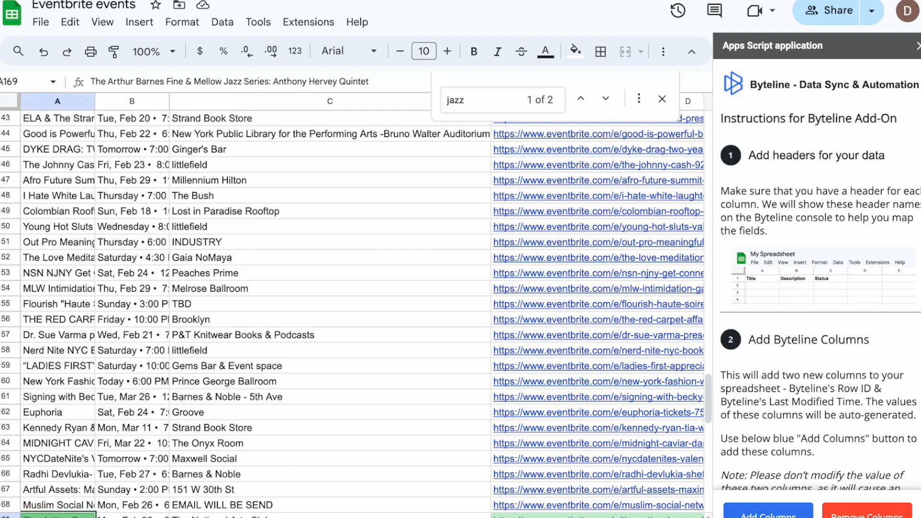
- Check the synced jazz event record in the Airtable base and compare it with the matching row in the spreadsheet
click(130, 0)
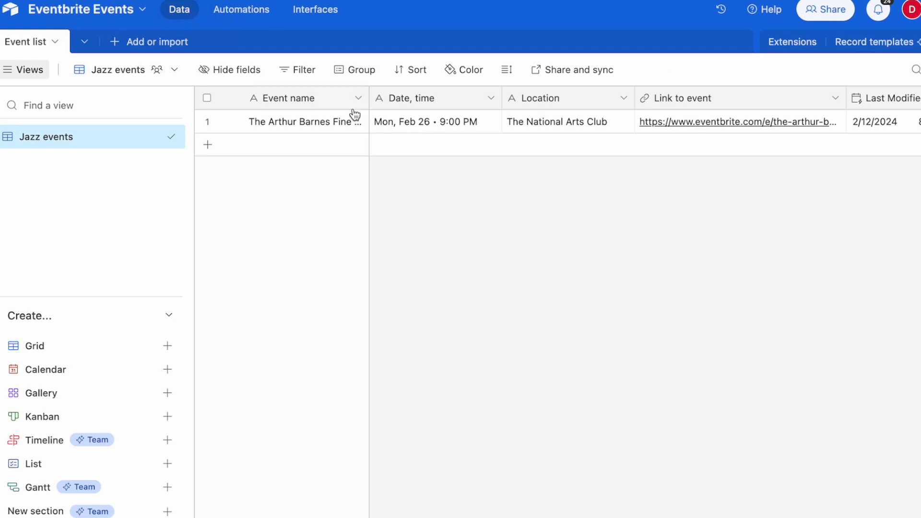
click(290, 128)
mouse_move(367, 99)
mouse_down()
mouse_move(608, 96)
mouse_move(360, 98)
mouse_up()
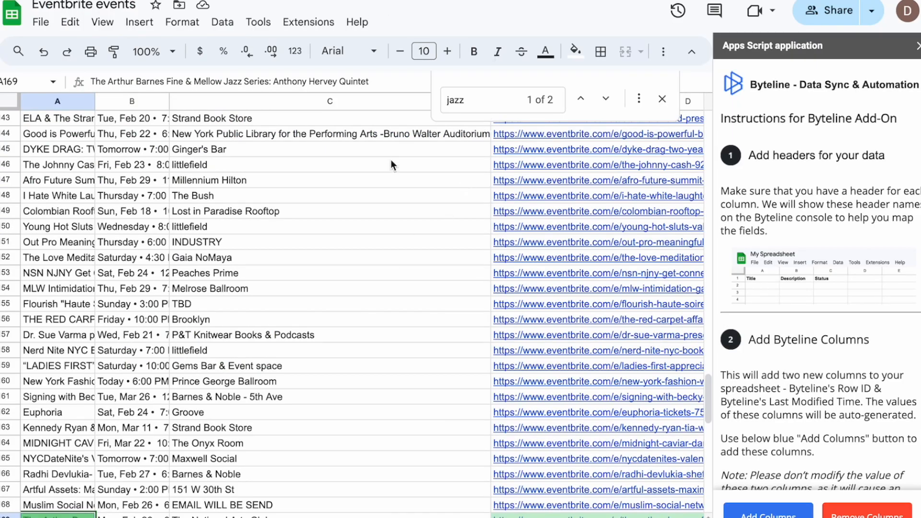
scroll(376, 263, down, 2)
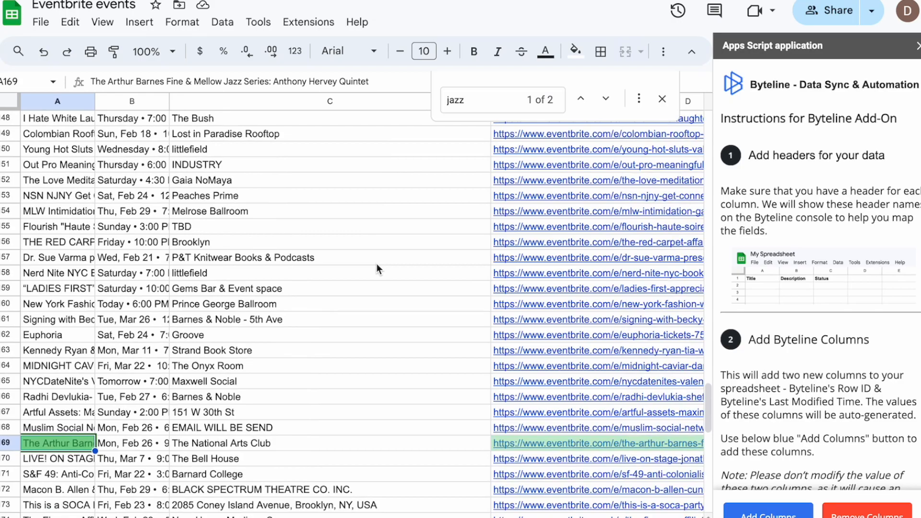